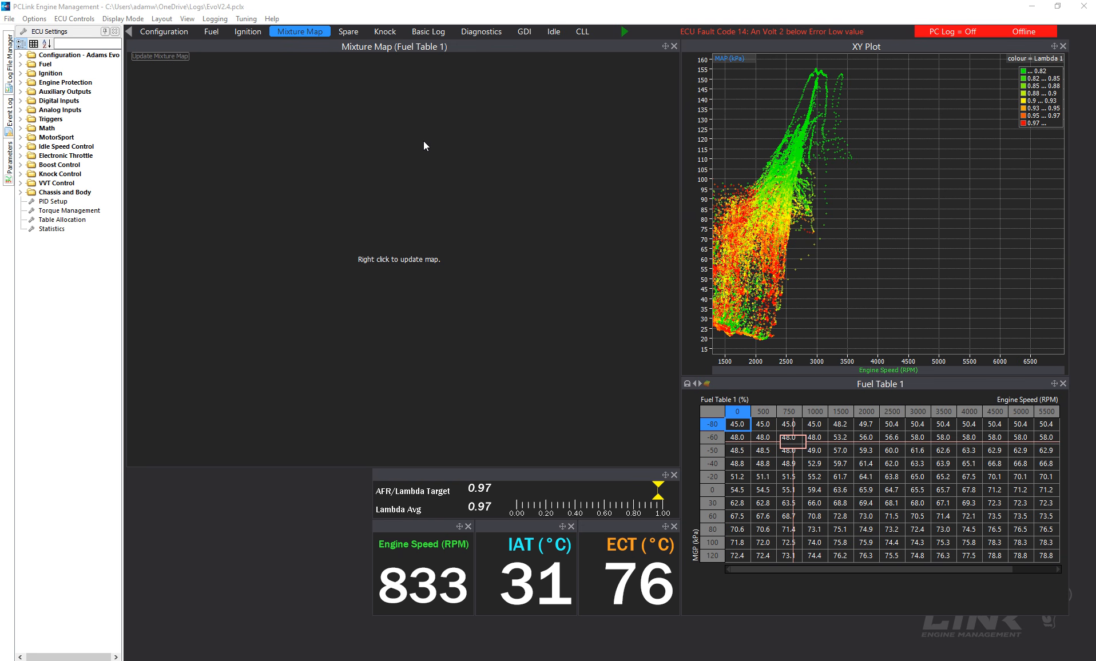
# Set the highlight range of the Fuel Table 1 mixture map to 0.2 lambda and update the map.
pyautogui.click(388, 33)
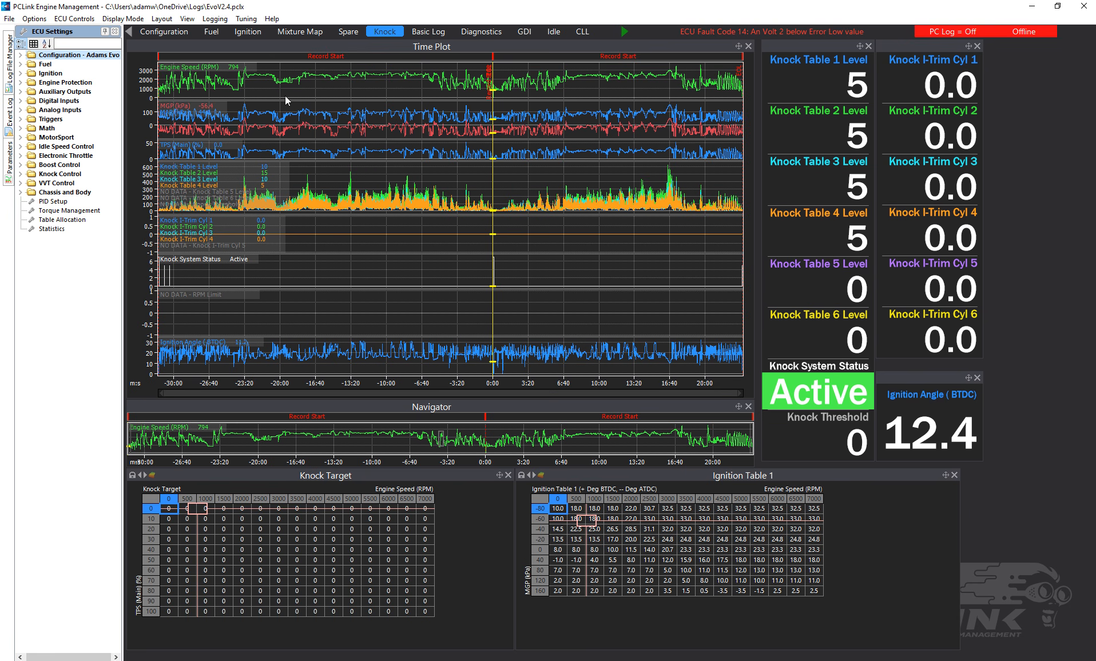
pyautogui.click(302, 31)
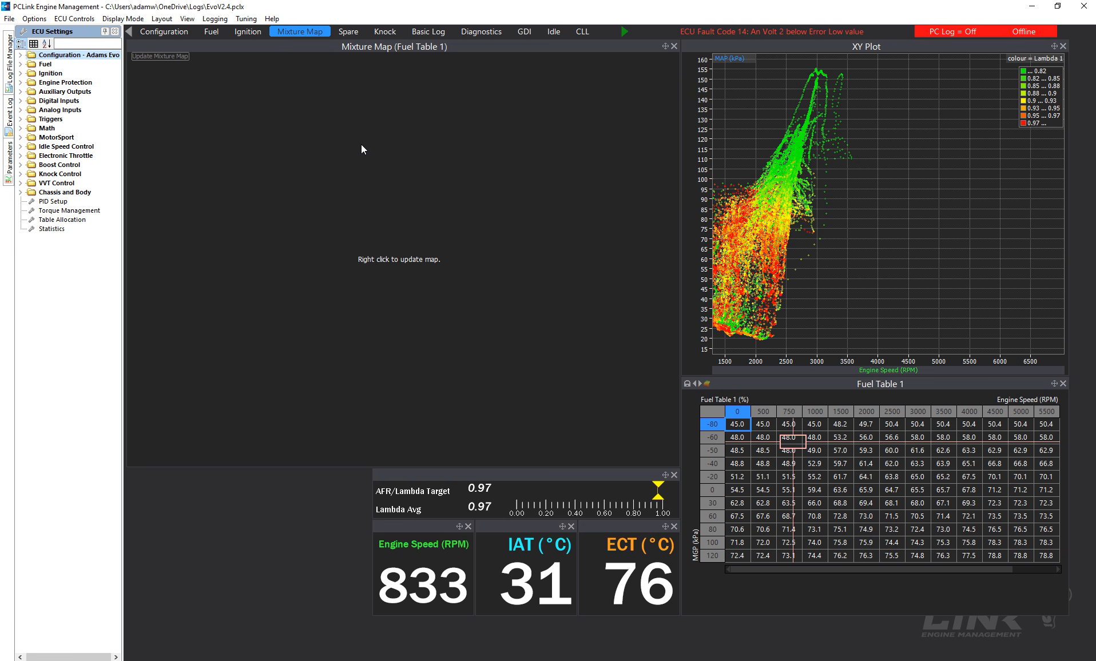
pyautogui.rightClick(375, 139)
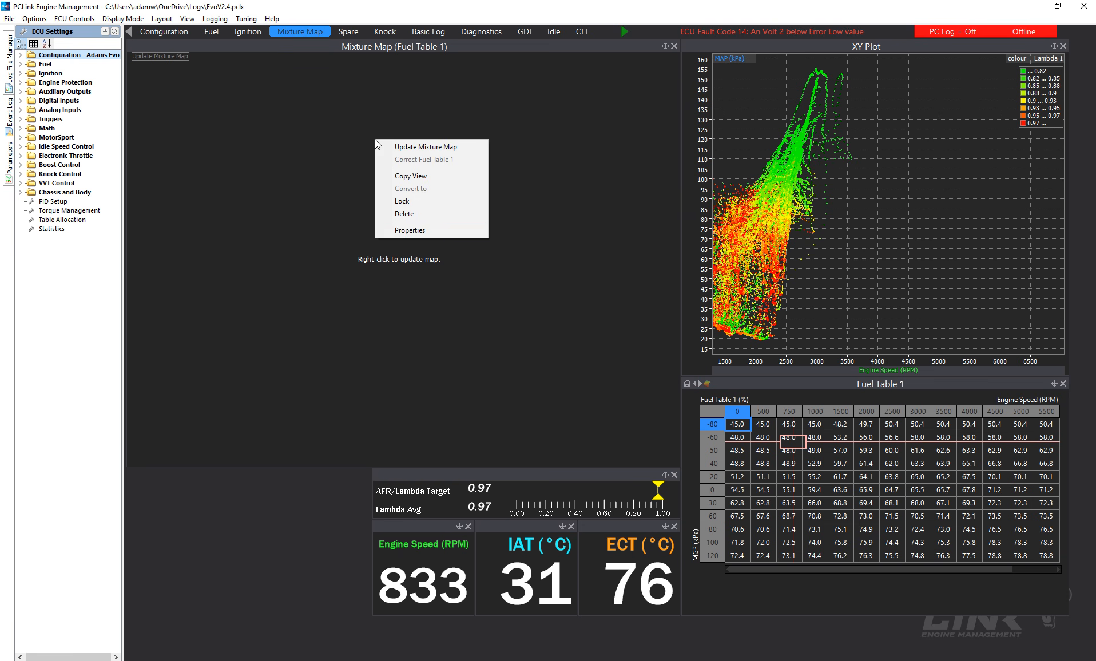
pyautogui.click(412, 230)
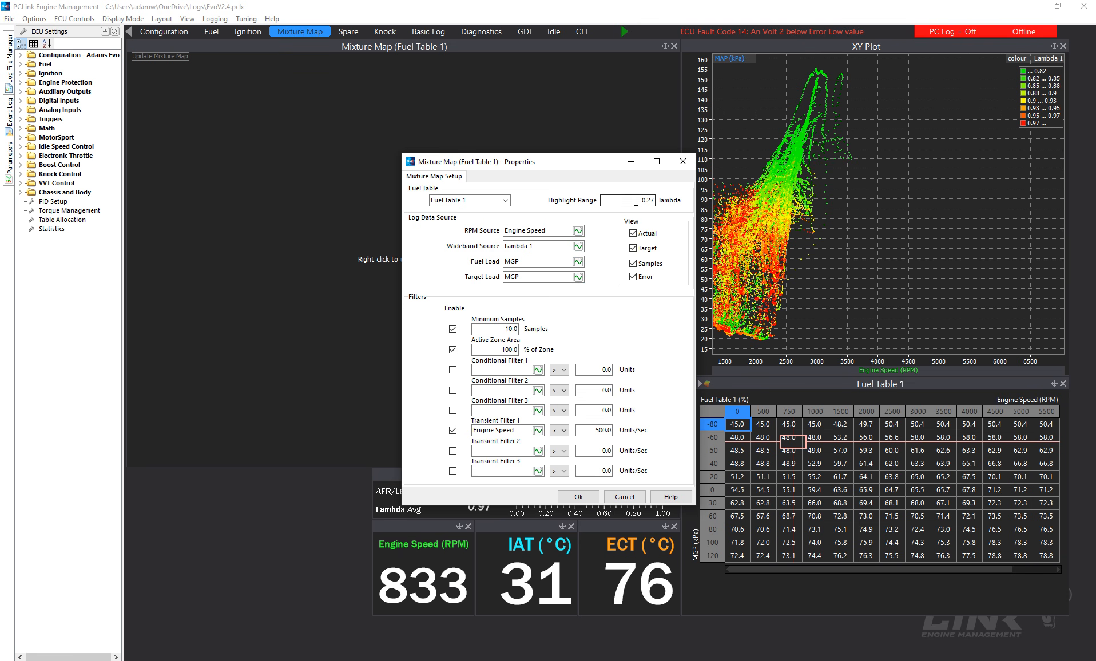
pyautogui.moveTo(637, 200); pyautogui.dragTo(673, 206)
pyautogui.write('0.2')
pyautogui.click(578, 498)
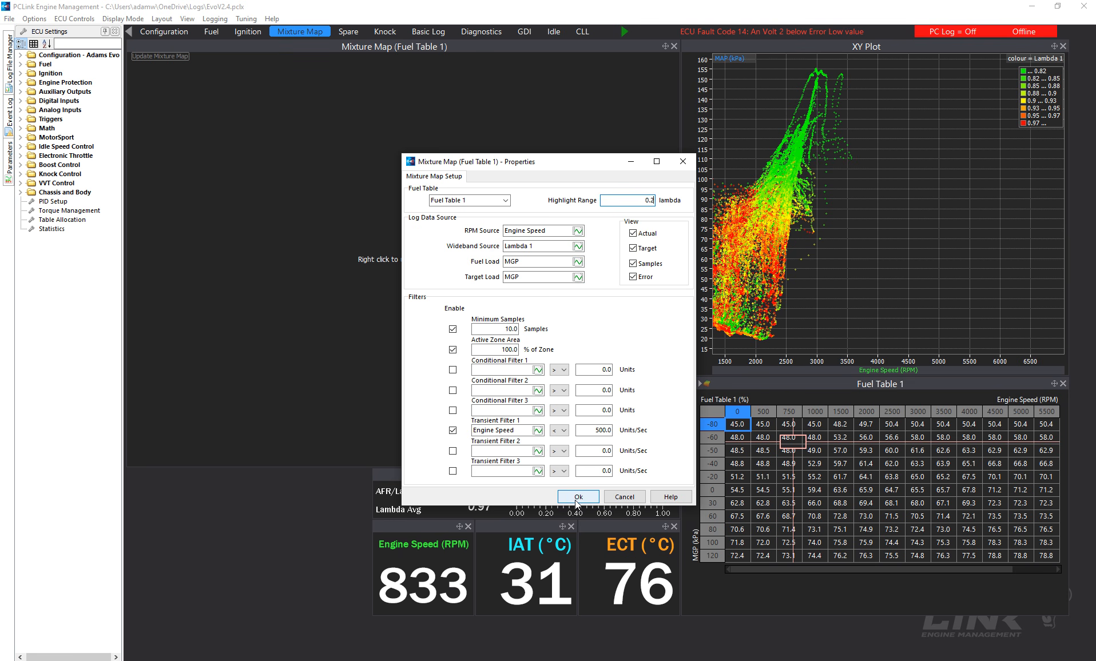
pyautogui.click(577, 502)
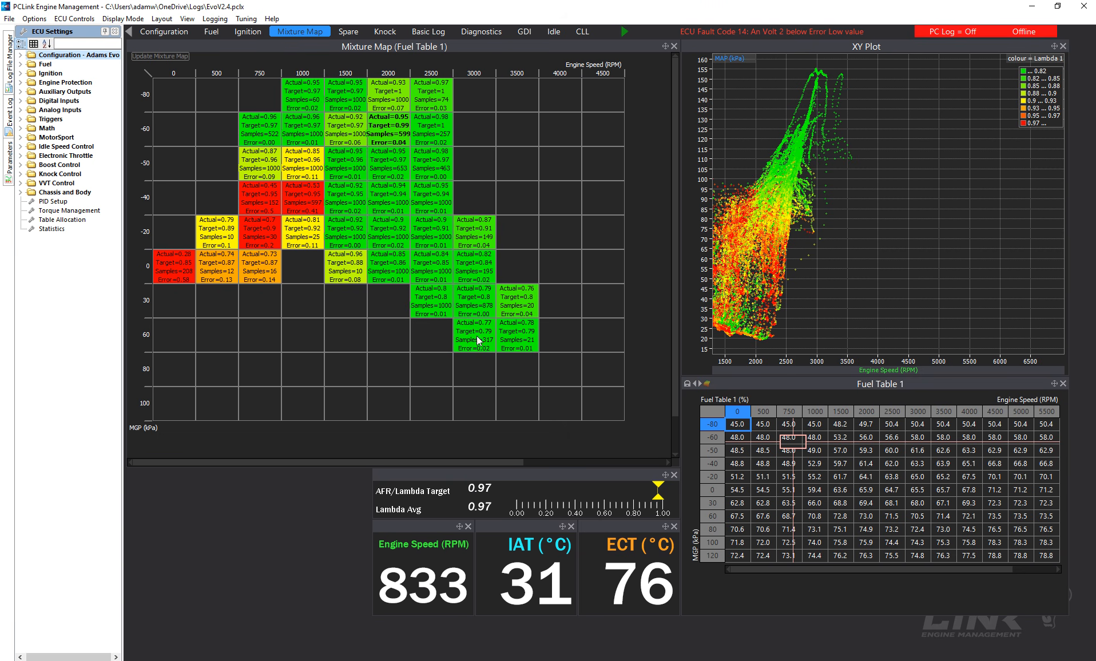
# Correct Fuel Table 1 from the mixture map at 3500 RPM / 30 kPa and at 3000 RPM / -20 kPa.
pyautogui.click(512, 304)
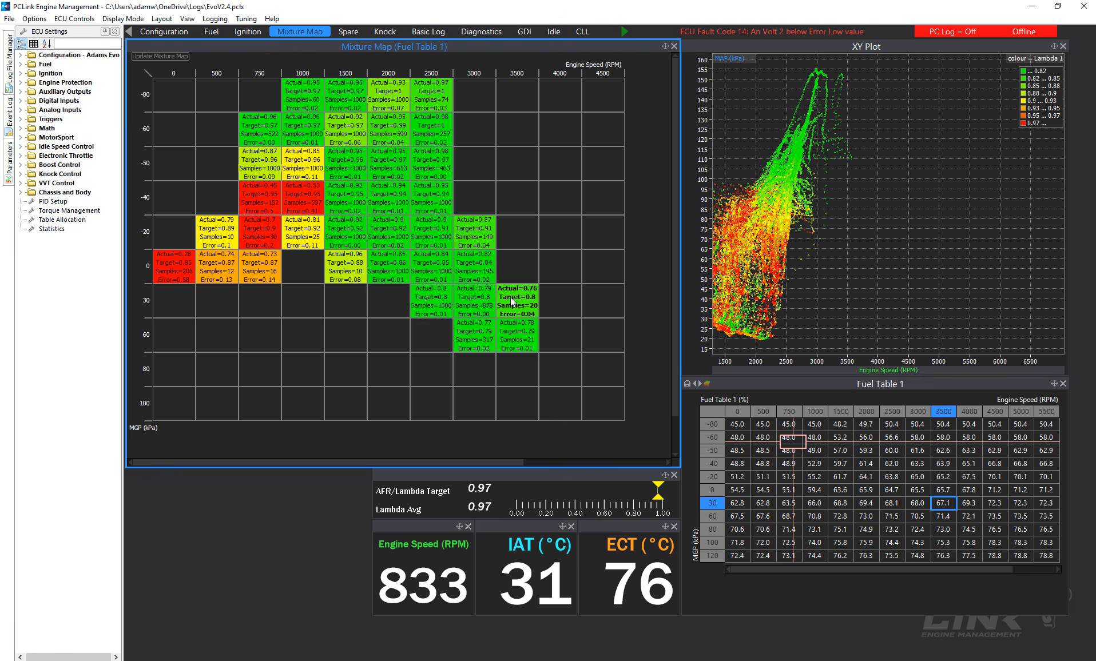
pyautogui.click(512, 301)
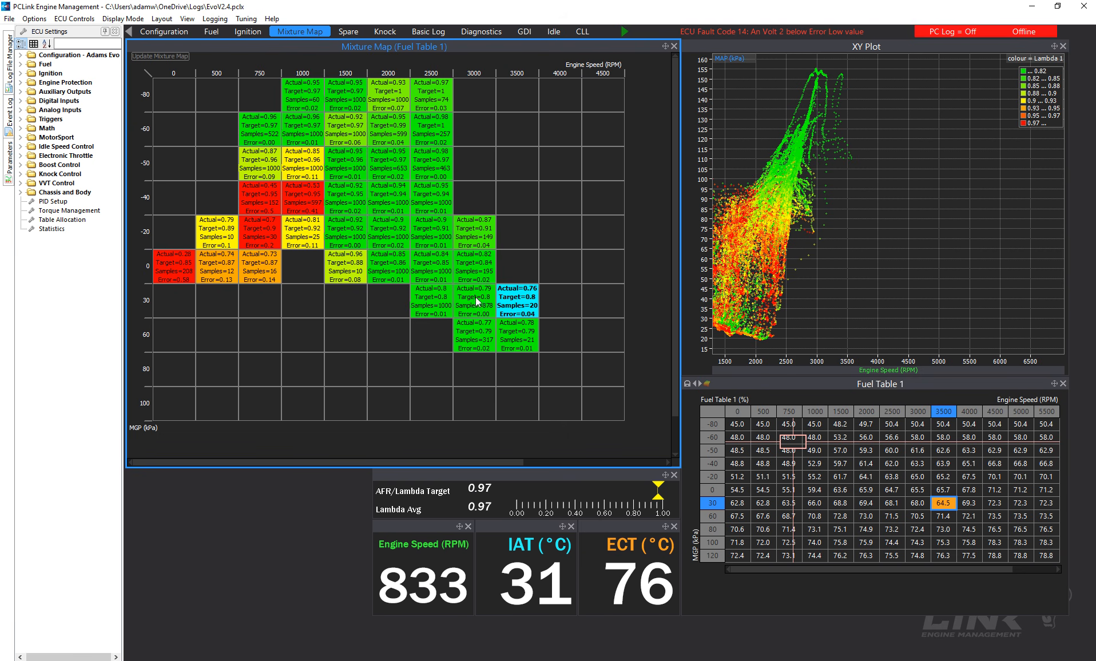
pyautogui.click(481, 238)
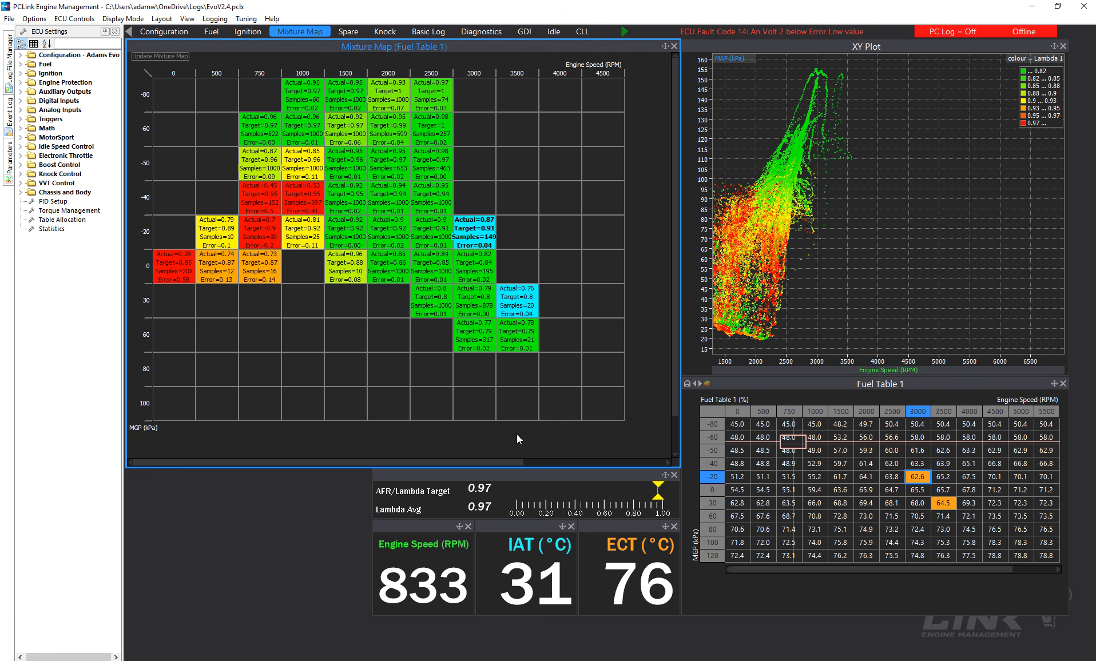
# Examine how logged Lambda 1 tracks its target during the steady cruise around 8:14 in the Spare page's time plot.
pyautogui.click(349, 32)
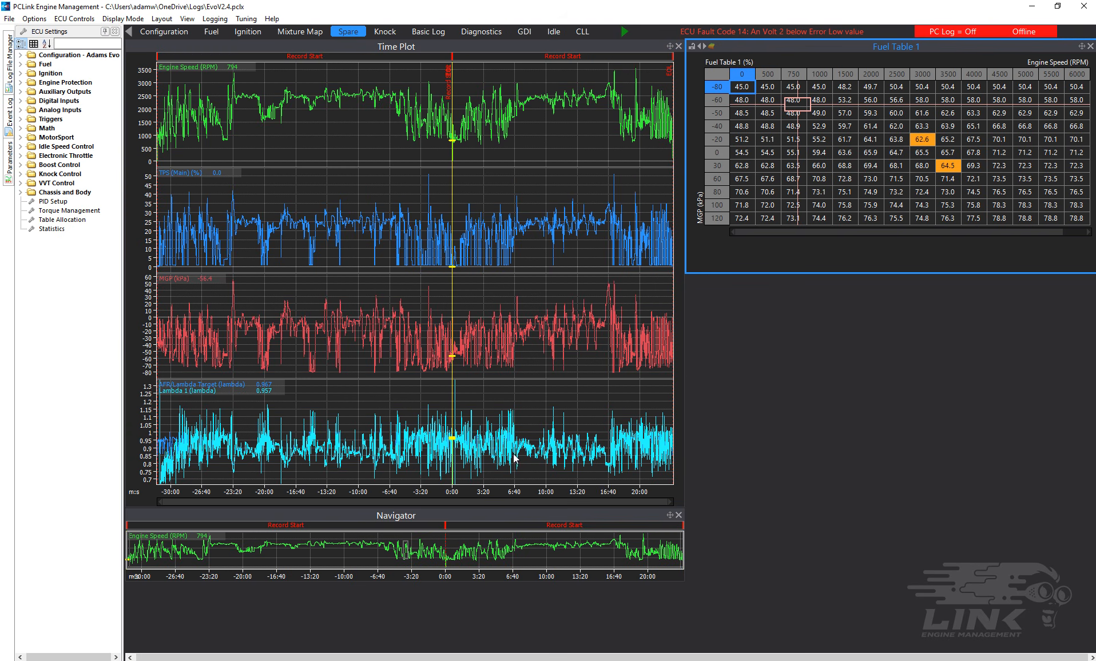
pyautogui.click(540, 425)
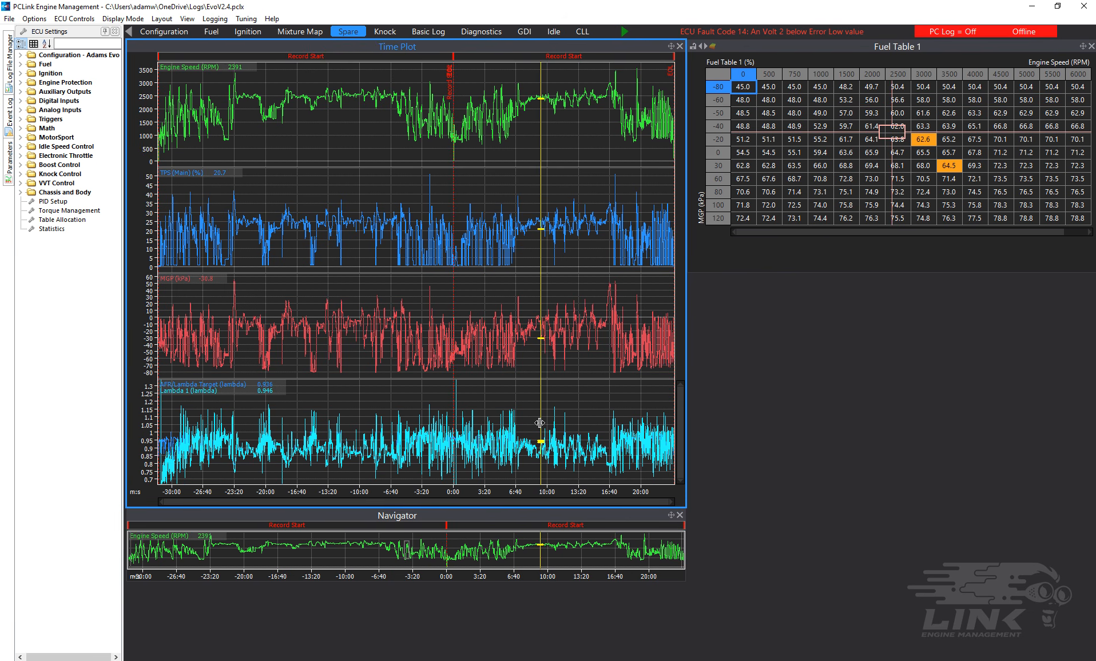
pyautogui.scroll(5, 532, 427)
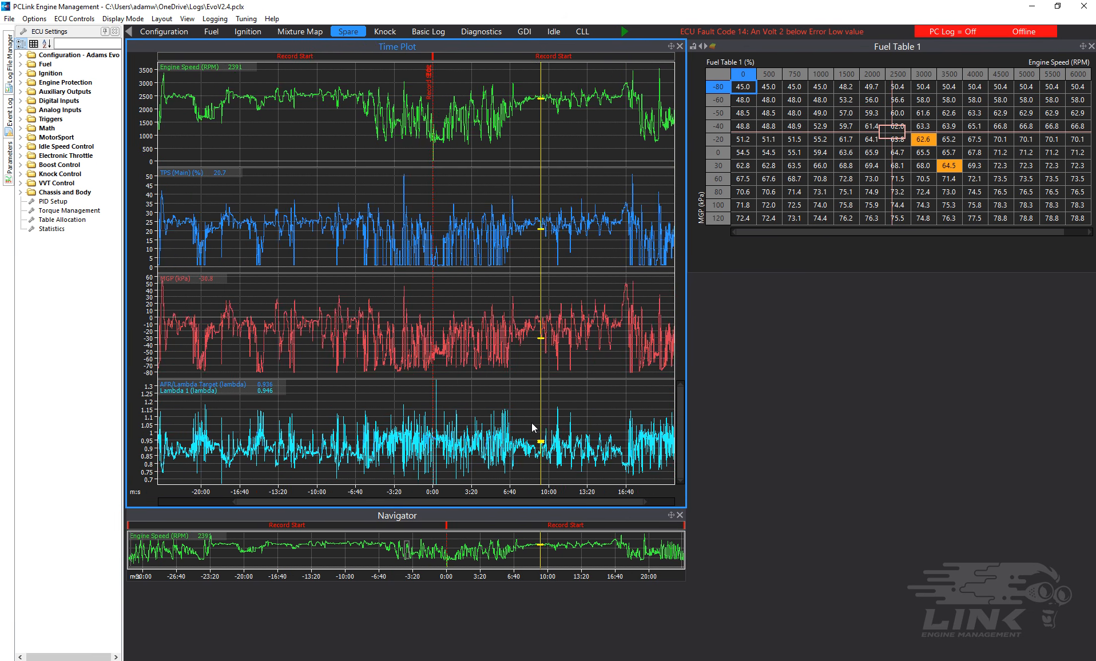
pyautogui.scroll(5, 532, 427)
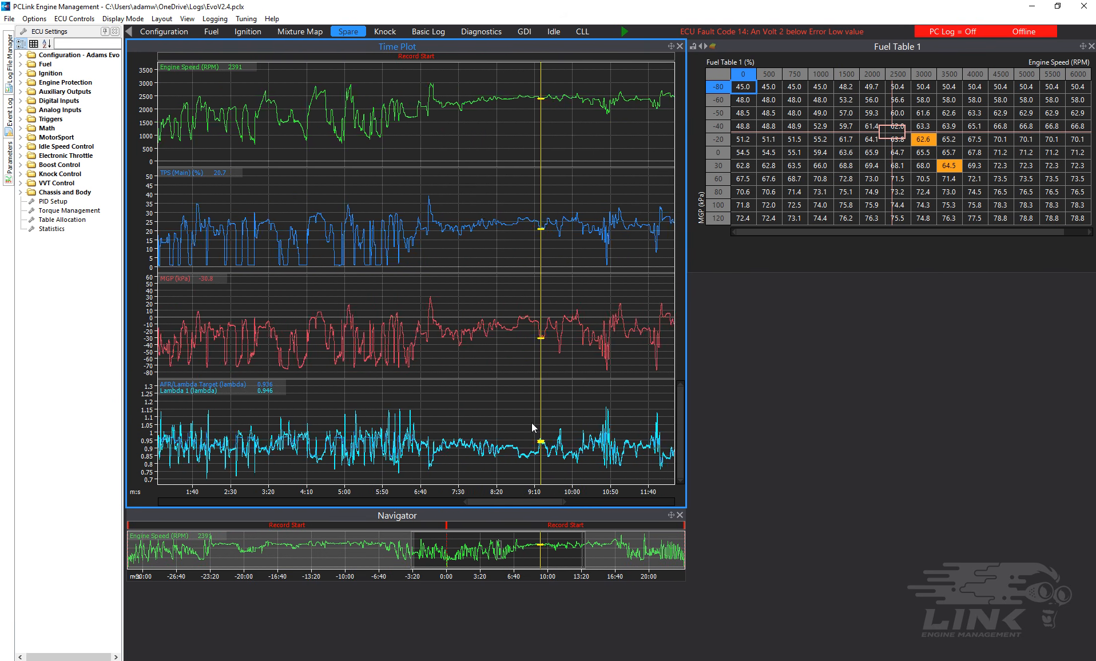
pyautogui.scroll(3, 532, 424)
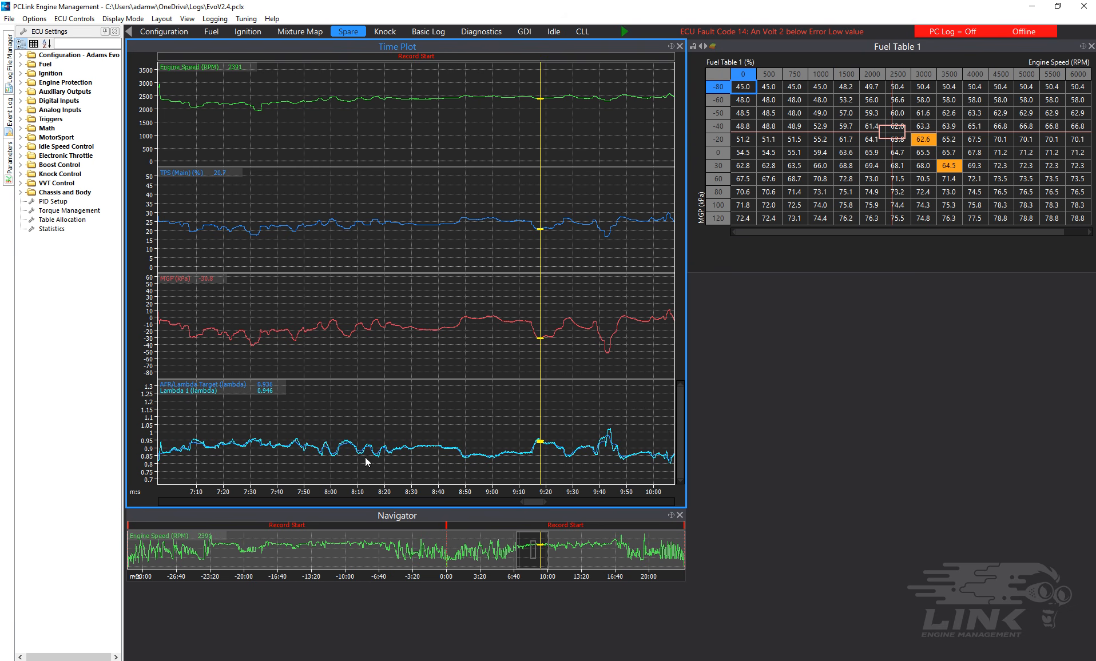
pyautogui.moveTo(393, 476); pyautogui.dragTo(367, 470)
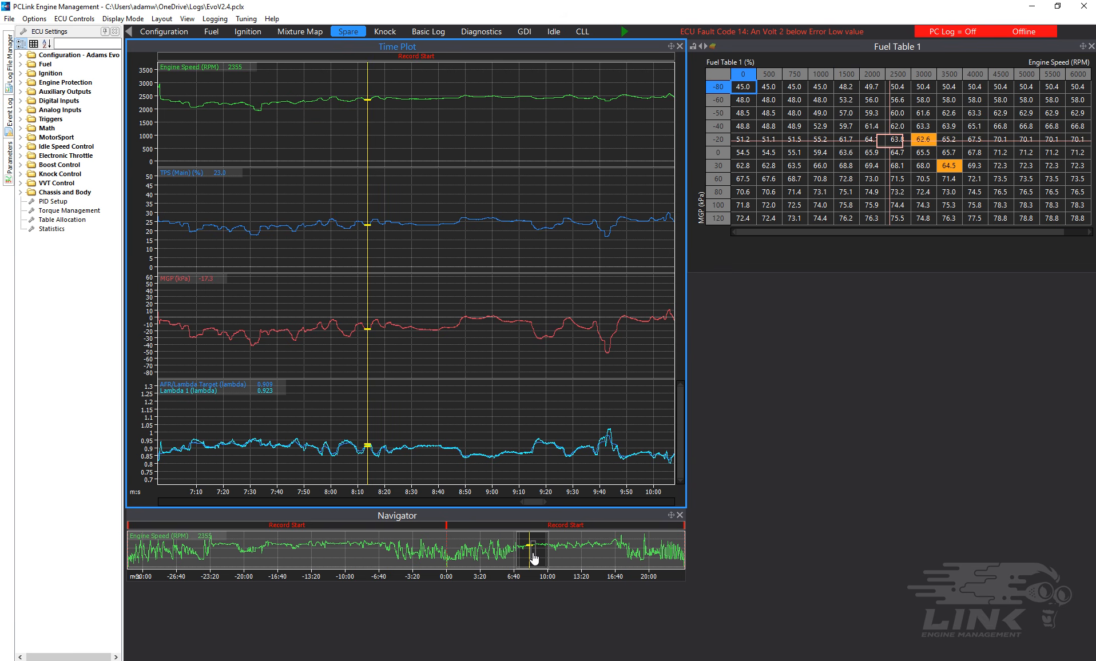
pyautogui.moveTo(531, 552)
pyautogui.mouseDown()
pyautogui.moveTo(583, 558)
pyautogui.moveTo(527, 560)
pyautogui.mouseUp()
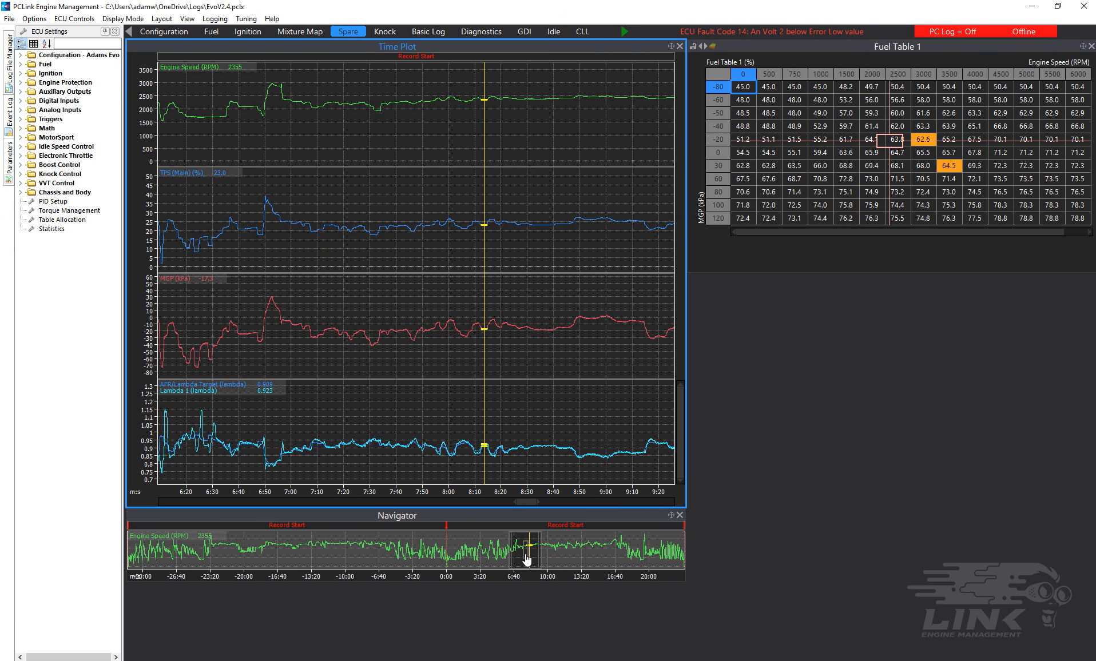
pyautogui.click(527, 559)
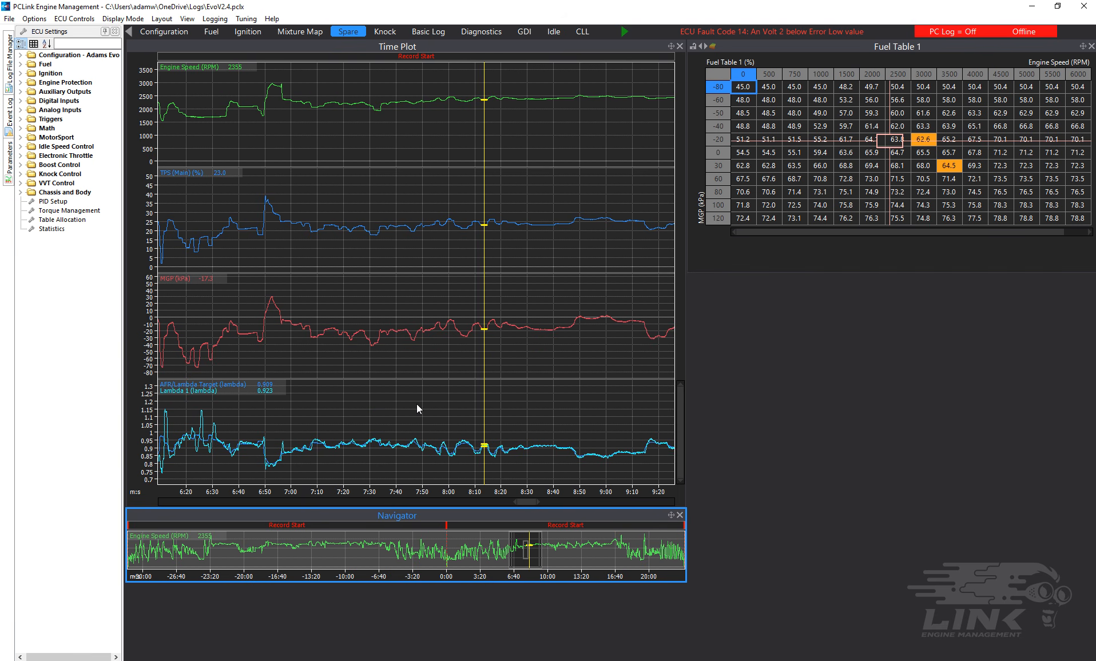
# Open the log file Lab rat V8 pull 1.llgx.
pyautogui.click(214, 18)
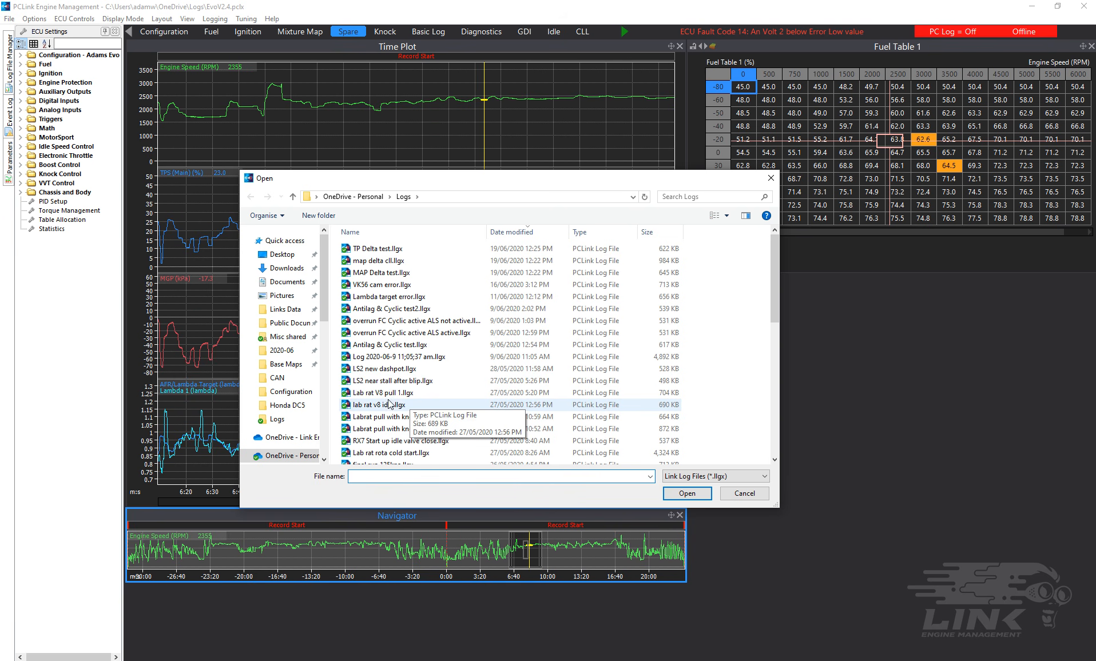
pyautogui.click(382, 393)
pyautogui.click(687, 494)
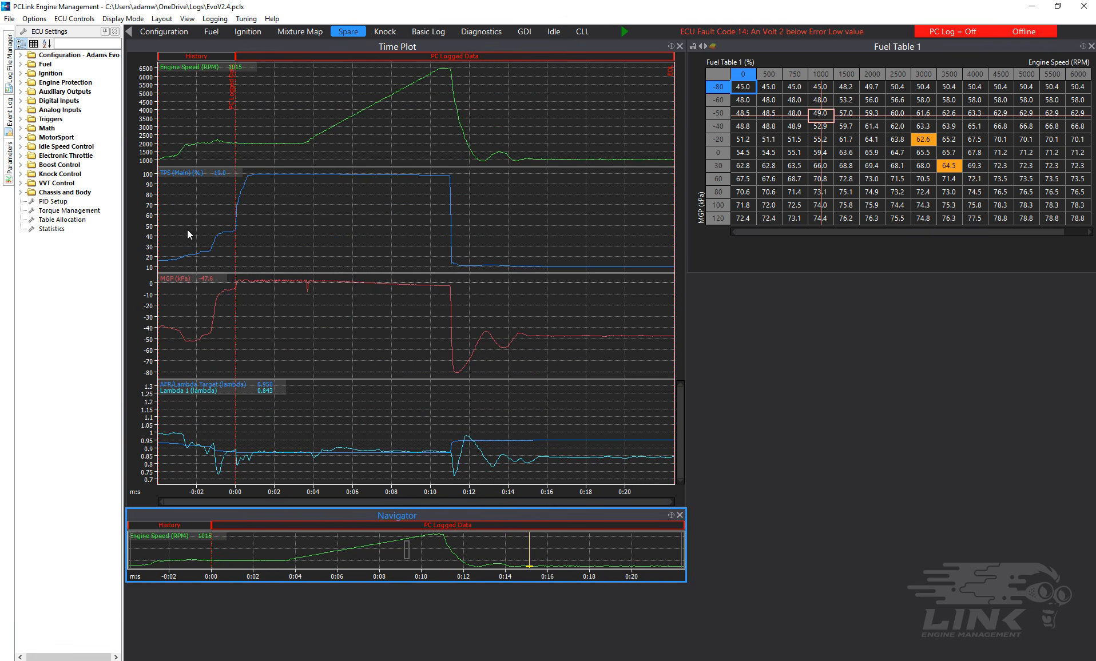
# Open the tune file lab rat v8.pclx without saving the changes to the current tune.
pyautogui.click(10, 19)
pyautogui.click(26, 32)
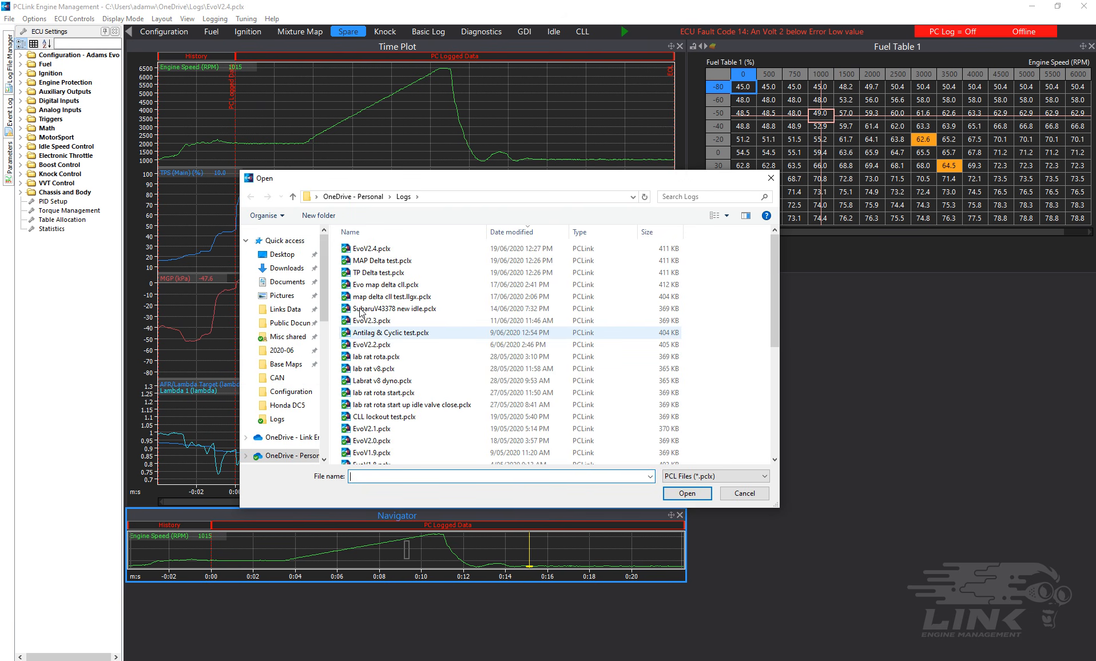
pyautogui.click(377, 370)
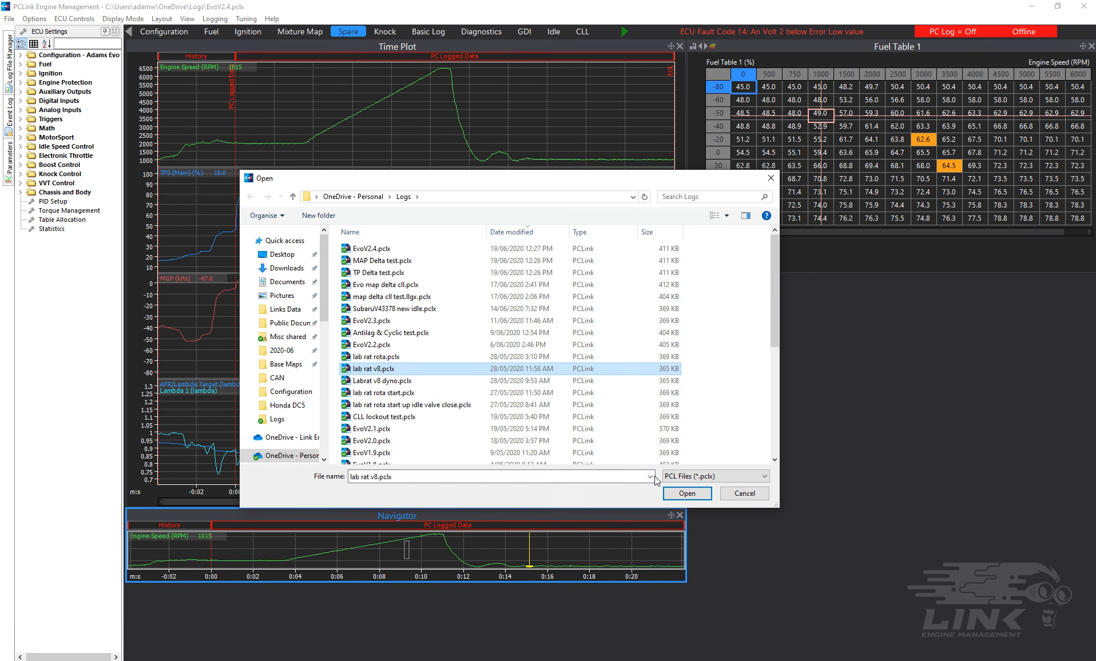
pyautogui.click(689, 494)
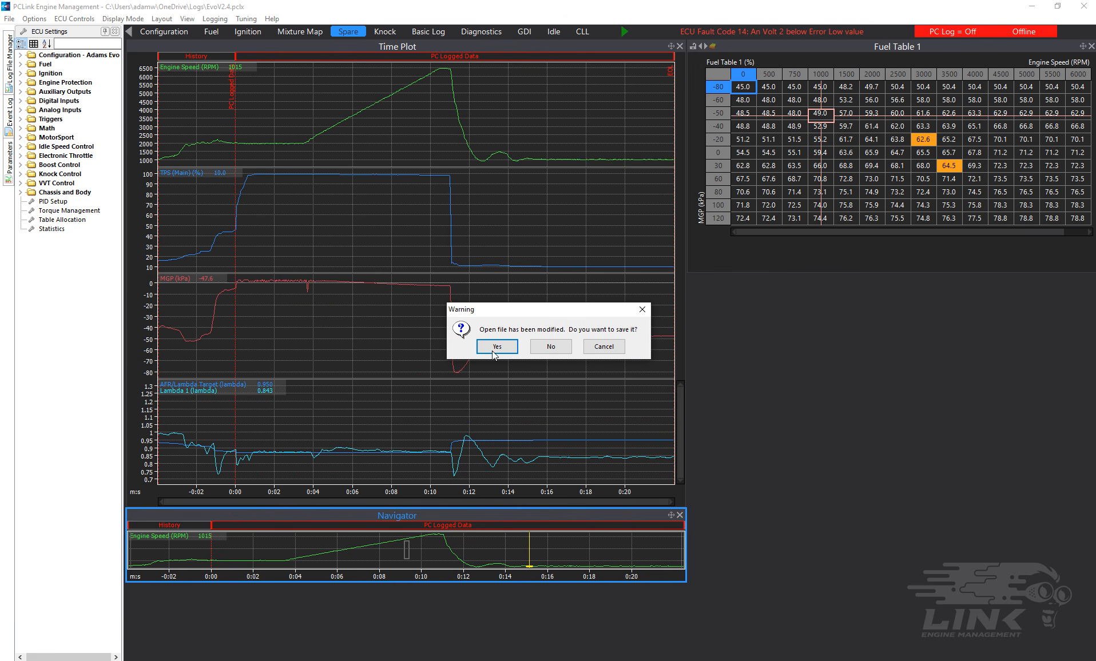
pyautogui.click(550, 346)
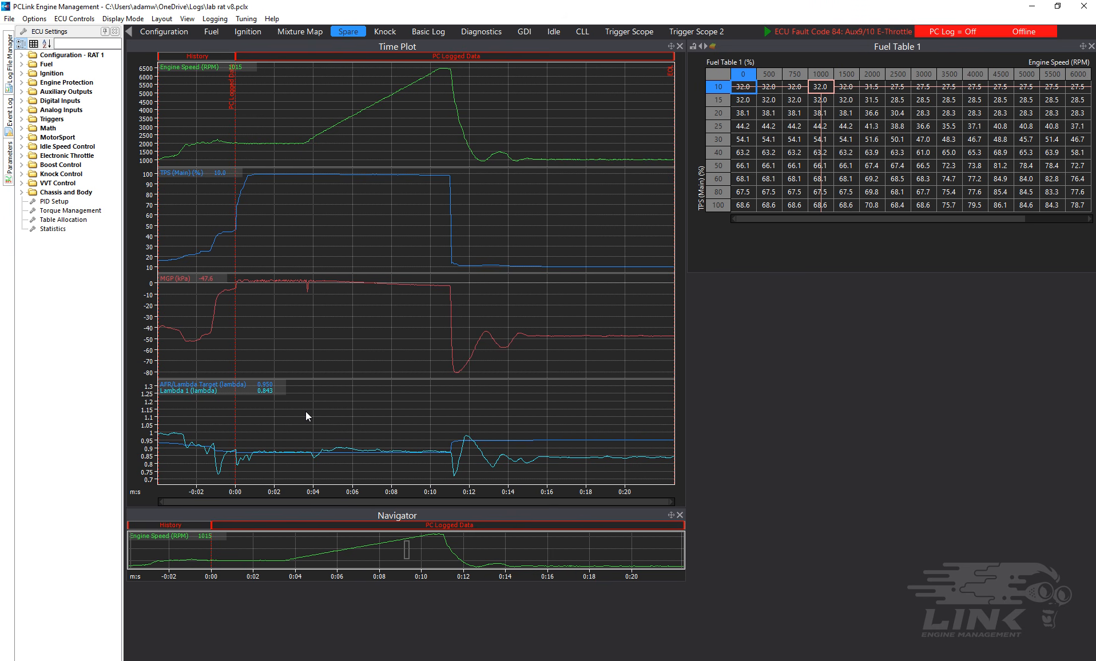
# Place the log cursor near 3000 RPM and Quick Trim the 3000 RPM / 100% TPS fuel cell with a measured lambda of 0.886.
pyautogui.moveTo(313, 413); pyautogui.dragTo(382, 407)
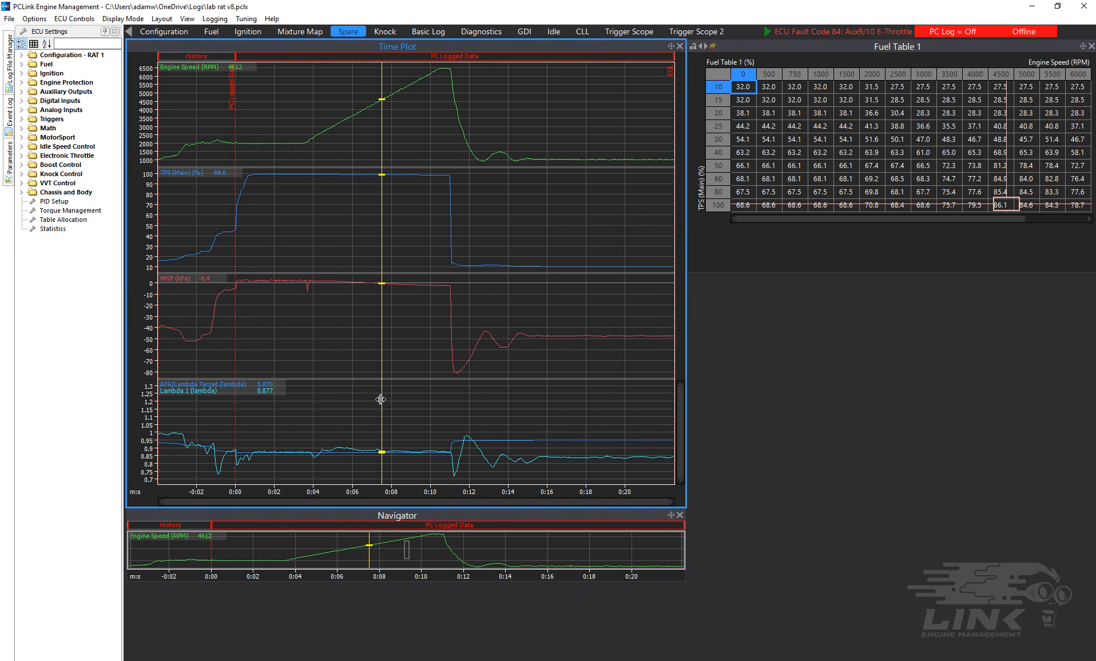
pyautogui.moveTo(380, 396); pyautogui.dragTo(332, 399)
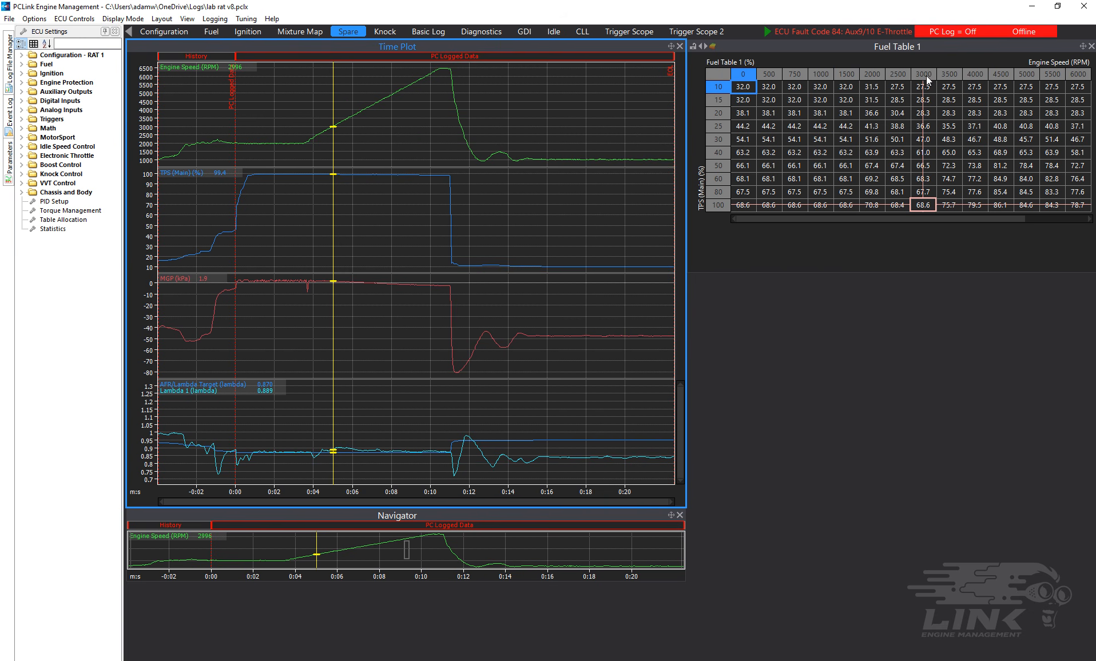
pyautogui.click(922, 204)
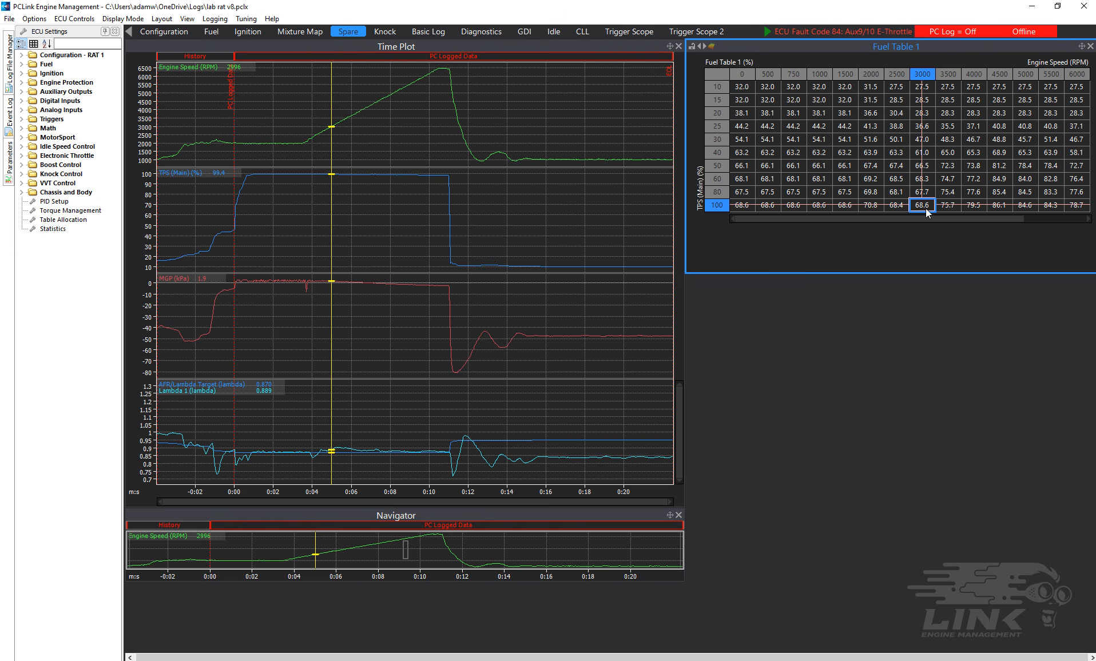
pyautogui.press('q')
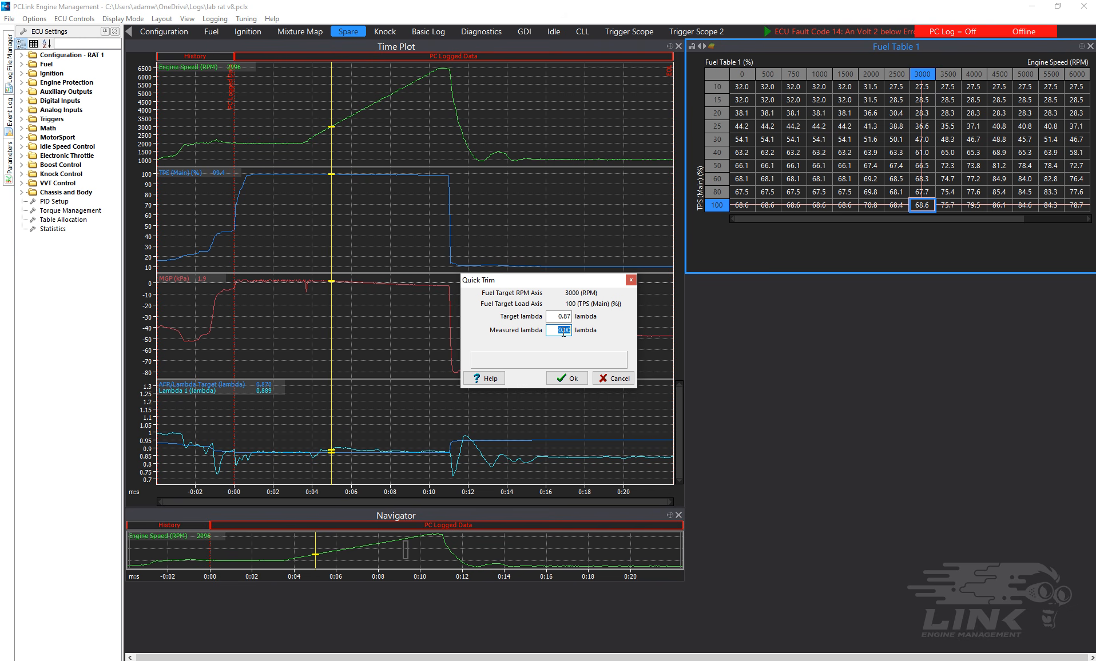
pyautogui.write('.')
pyautogui.write('886')
pyautogui.press('Return')
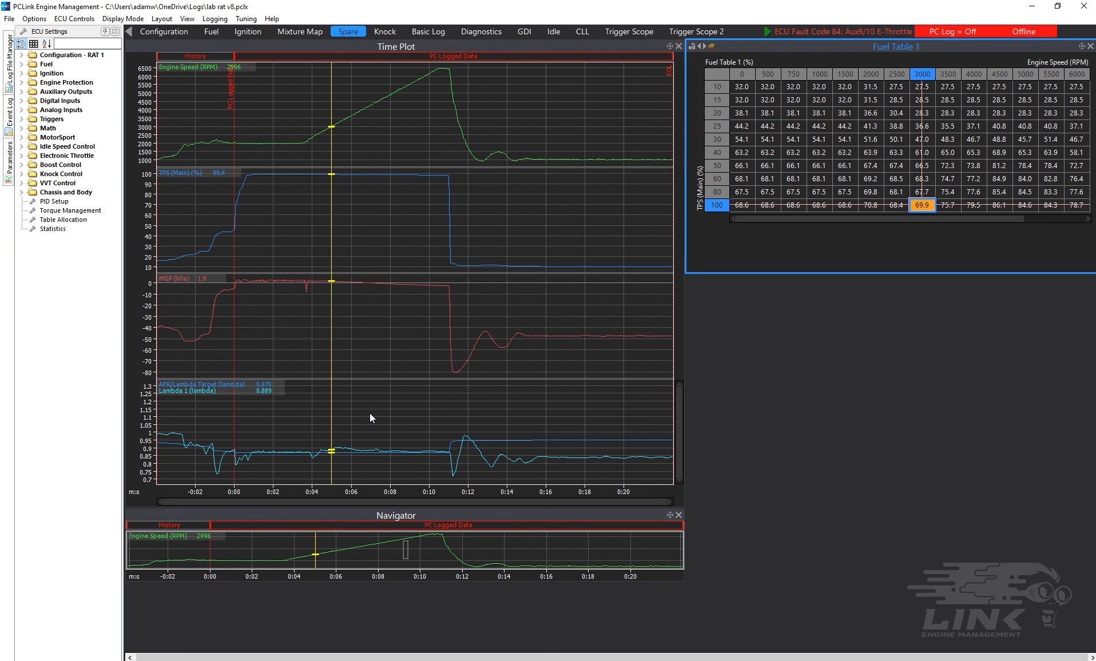
# Move the log cursor near 3500 RPM and Quick Trim the 3500 RPM / 100% TPS fuel cell with a measured lambda of 0.897.
pyautogui.moveTo(331, 416); pyautogui.dragTo(347, 418)
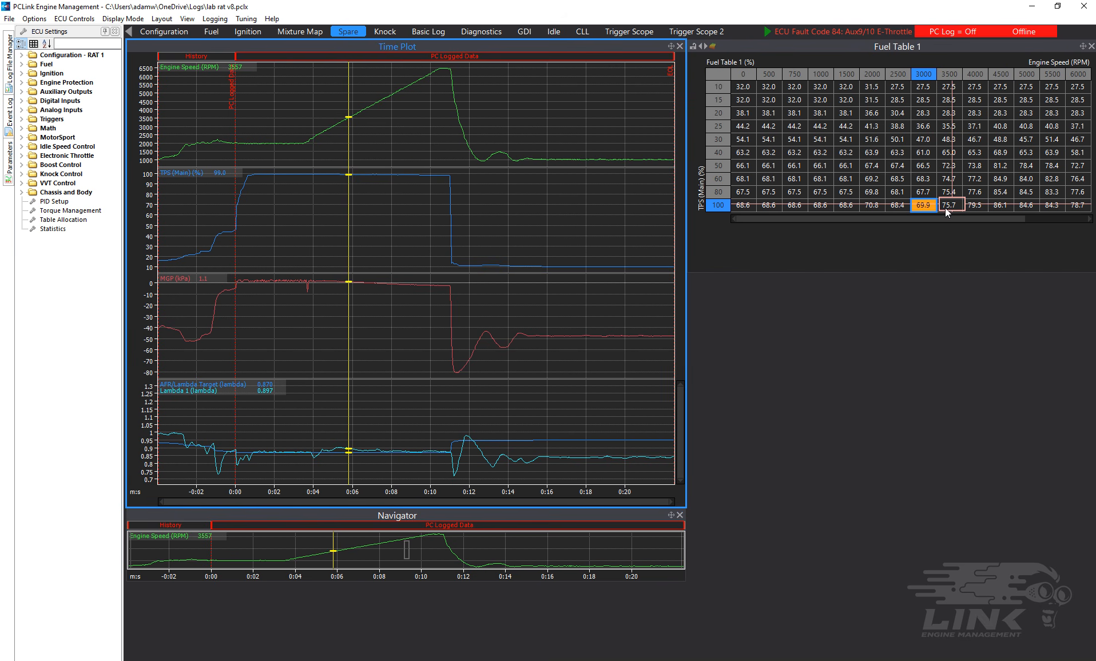
pyautogui.click(948, 208)
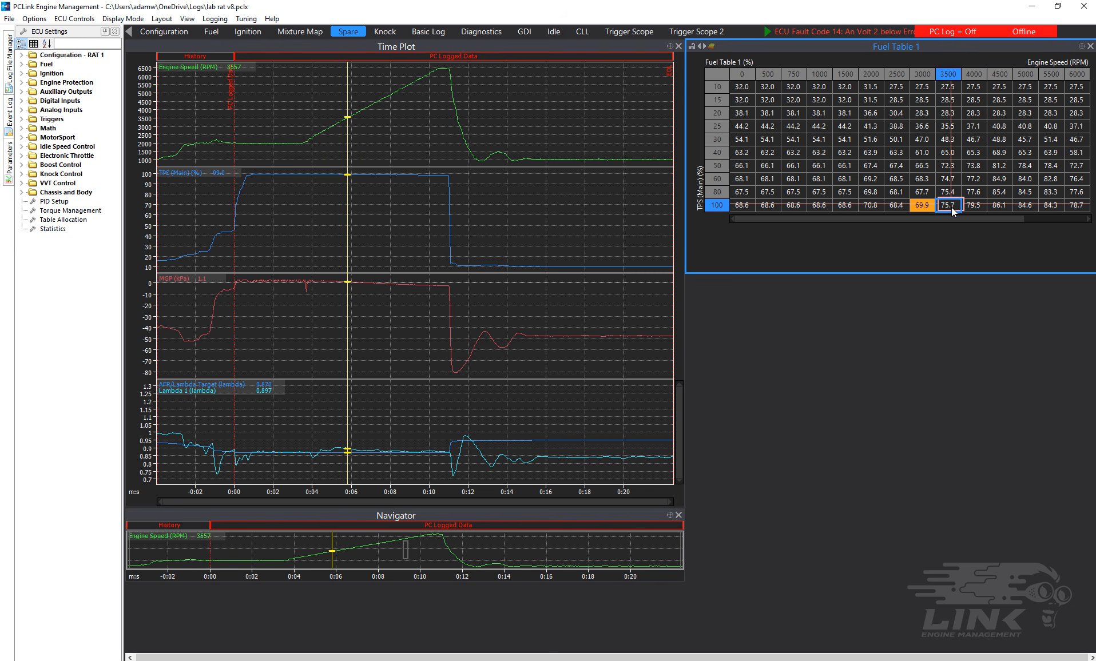
pyautogui.press('q')
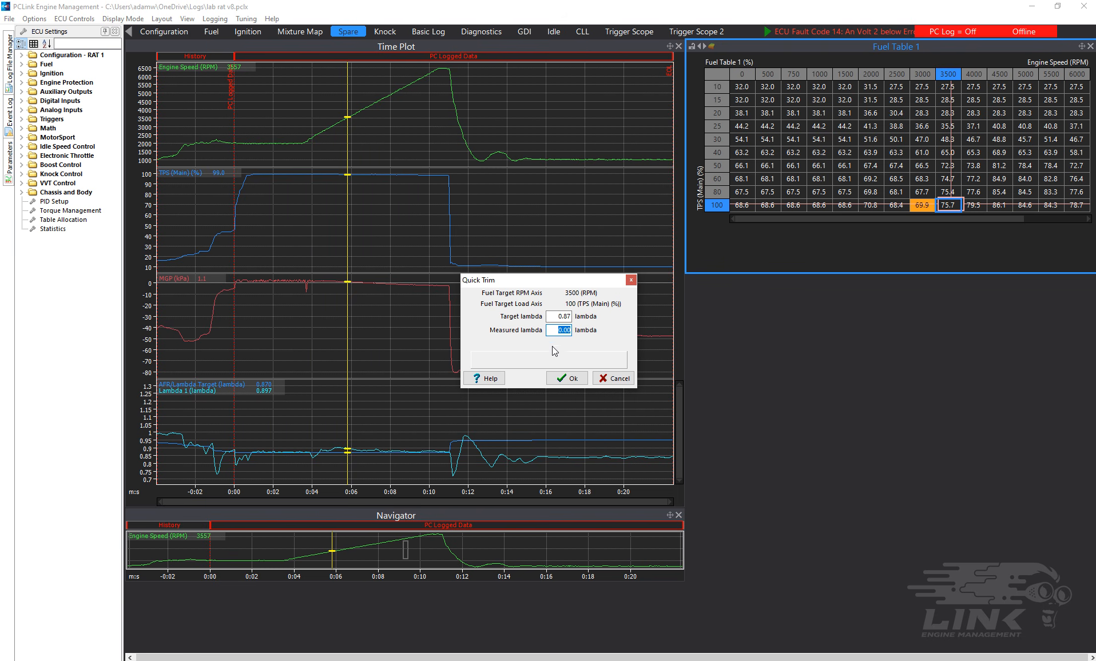
pyautogui.write('.897')
pyautogui.click(564, 384)
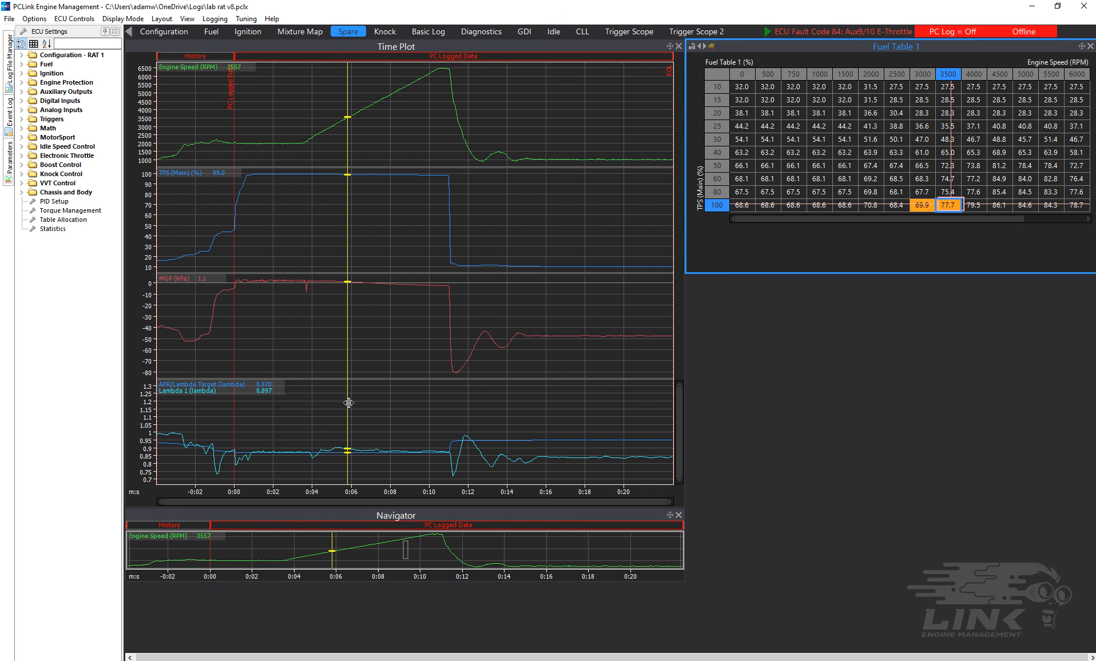
# Move the log cursor near 4000 RPM and Quick Trim the 4000 RPM / 100% TPS fuel cell with a measured lambda of 0.884.
pyautogui.moveTo(348, 403); pyautogui.dragTo(363, 403)
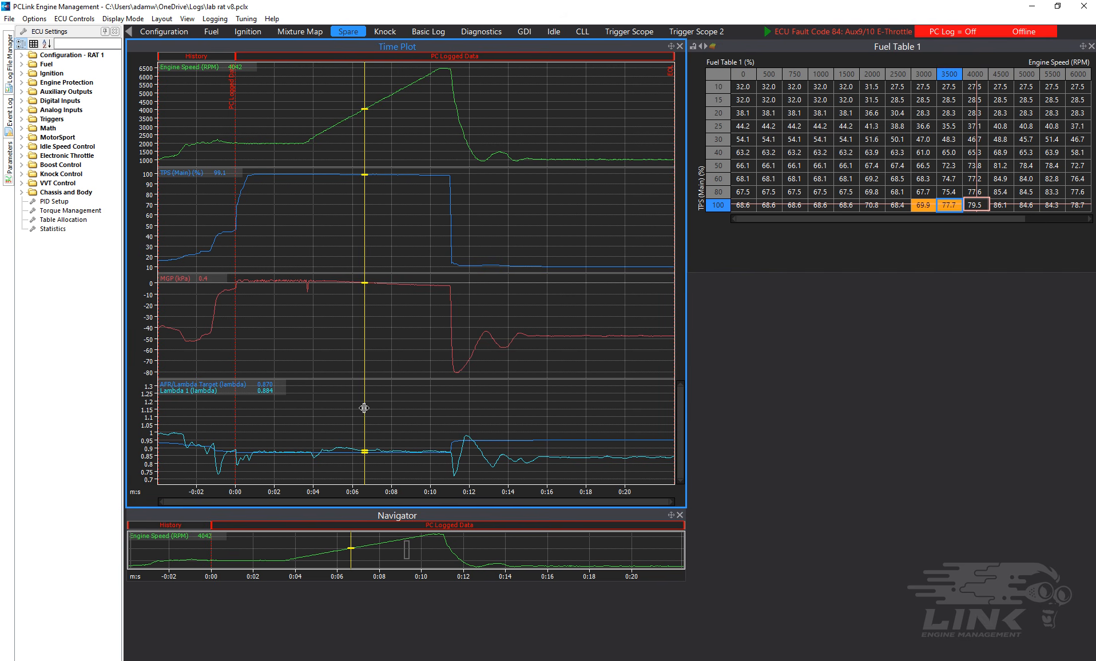
pyautogui.click(976, 207)
pyautogui.press('q')
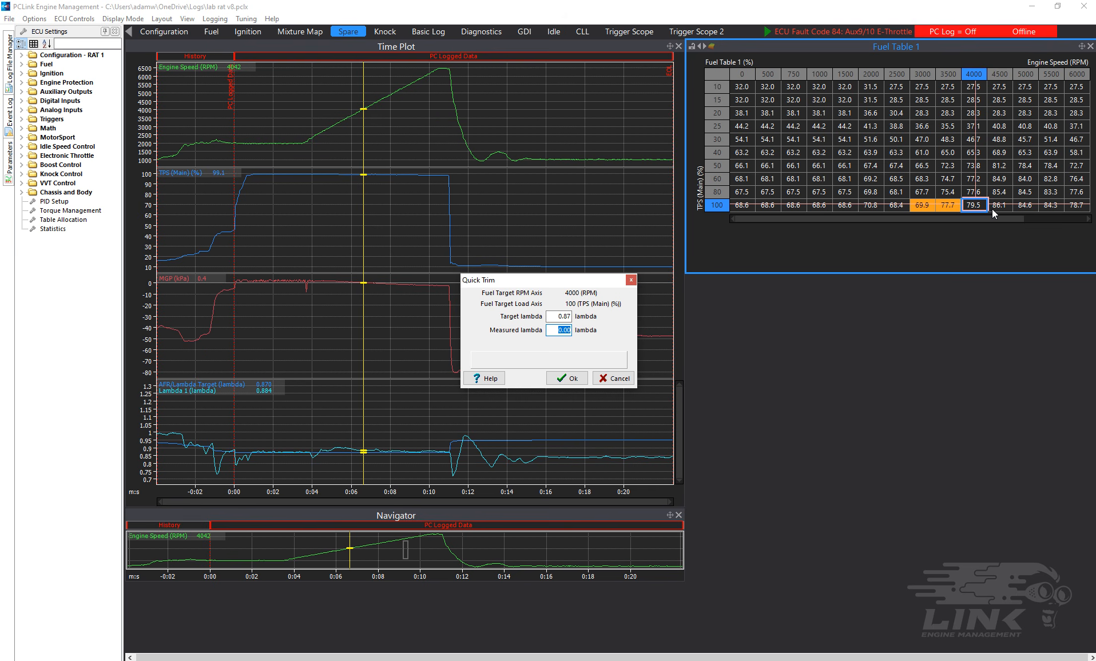
pyautogui.write('.884')
pyautogui.press('Return')
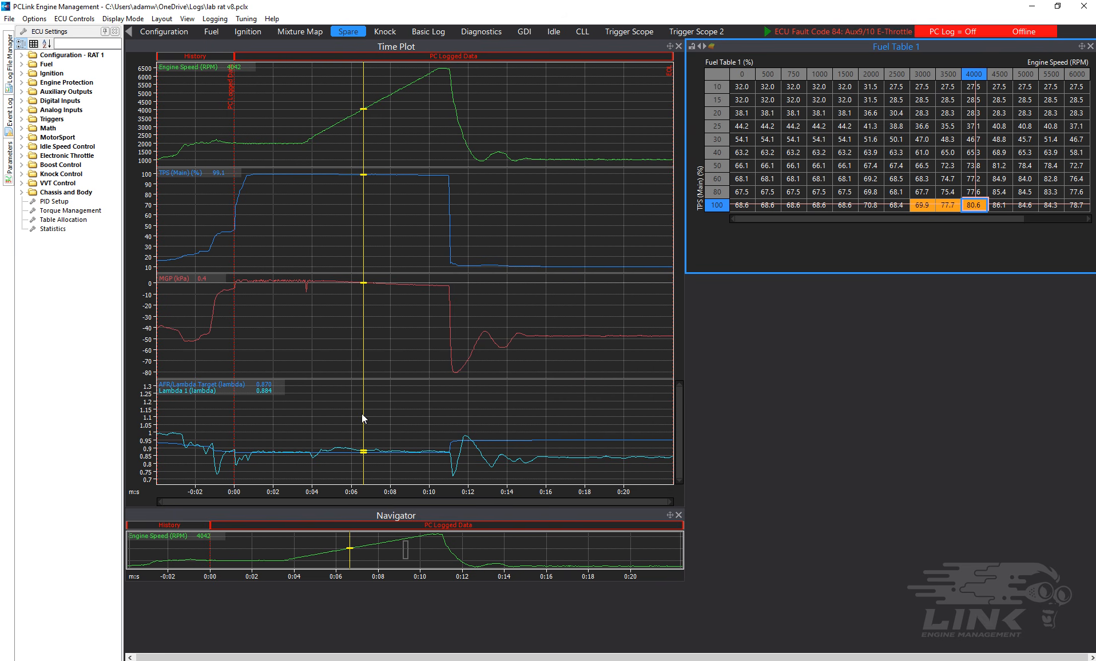
# Move the log cursor to about 4450 RPM on the full-throttle pull, over the 4500 RPM / 100% TPS fuel cell.
pyautogui.moveTo(363, 414)
pyautogui.mouseDown()
pyautogui.moveTo(433, 415)
pyautogui.moveTo(381, 417)
pyautogui.moveTo(416, 420)
pyautogui.moveTo(377, 435)
pyautogui.mouseUp()
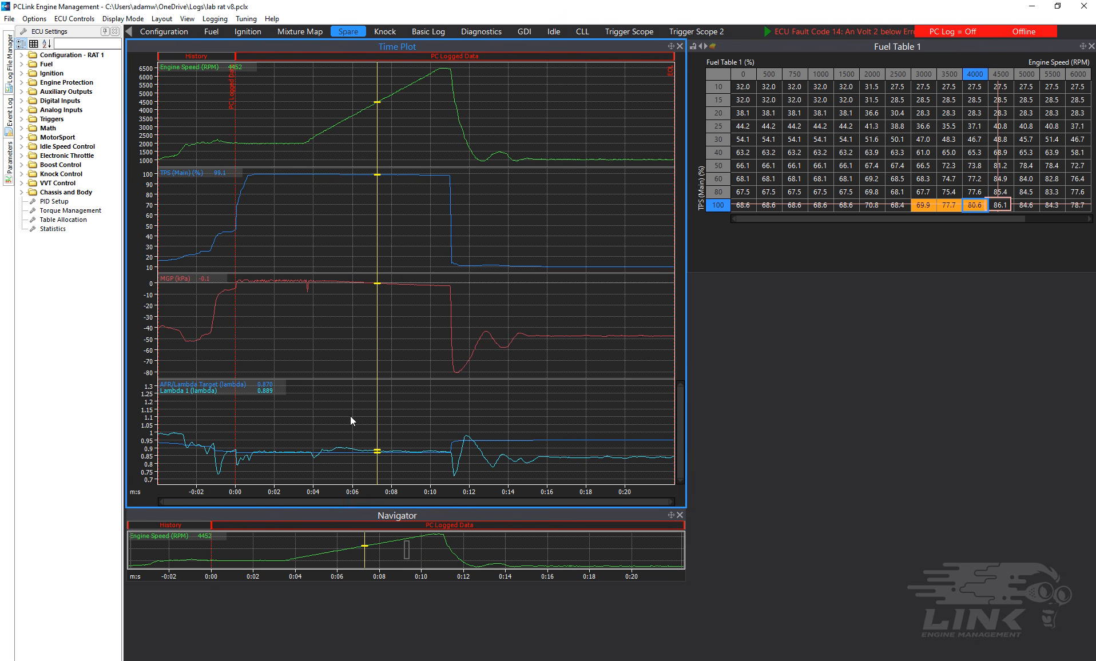